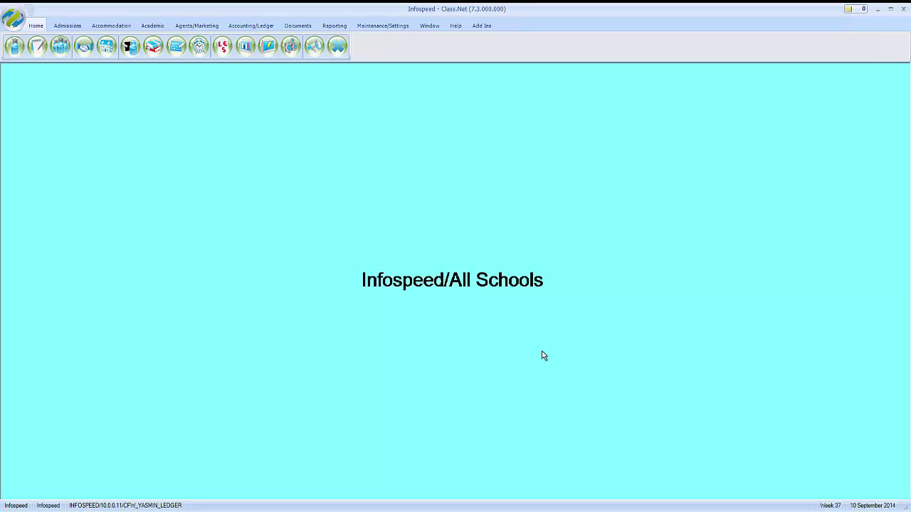
Open the price list export and choose * MASTER PRICE LIST as the list to export.
{"action": "left_click", "coordinate": [384, 26]}
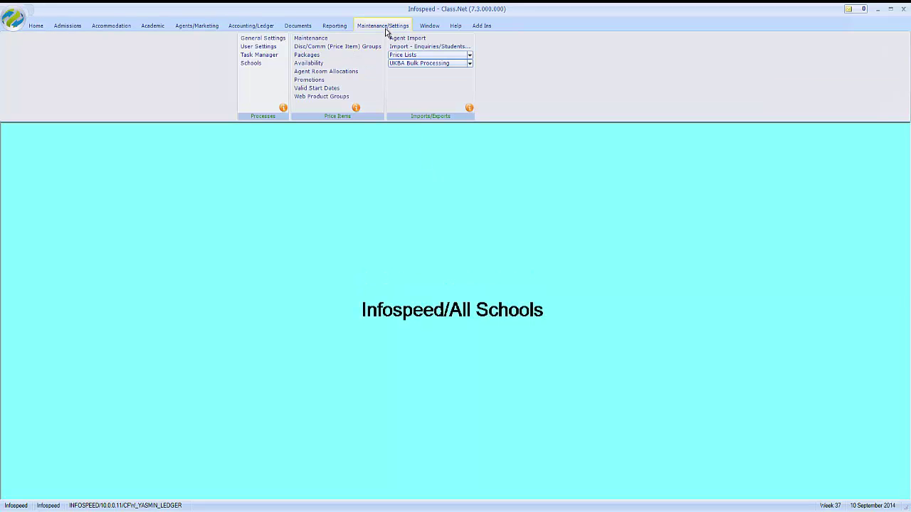
{"action": "left_click", "coordinate": [469, 57]}
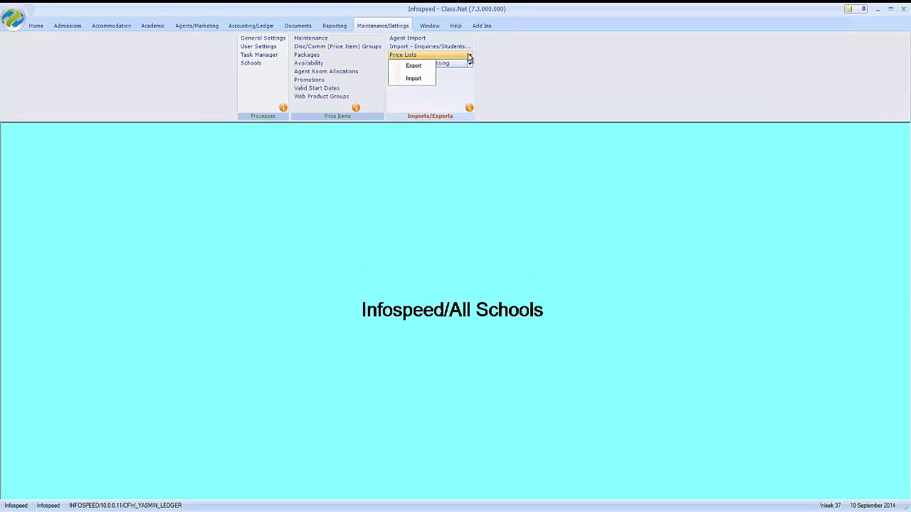
{"action": "left_click", "coordinate": [417, 68]}
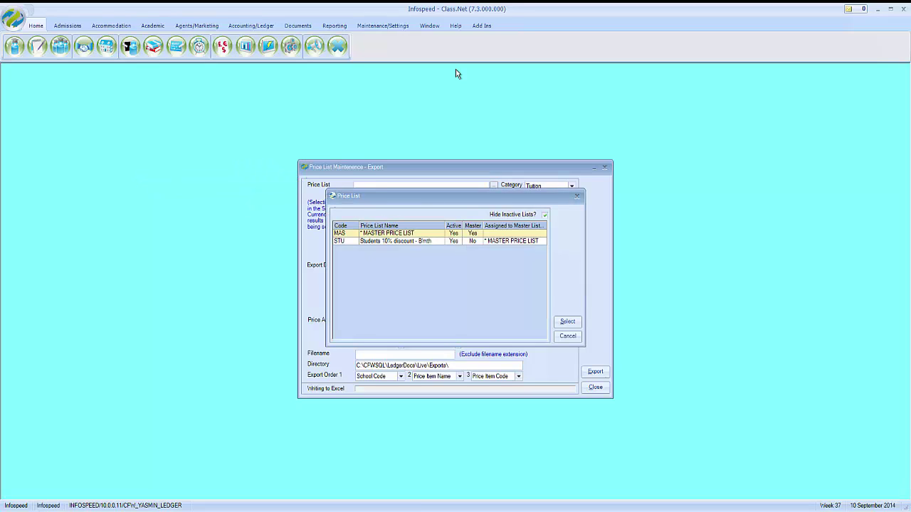
{"action": "key", "text": "Return"}
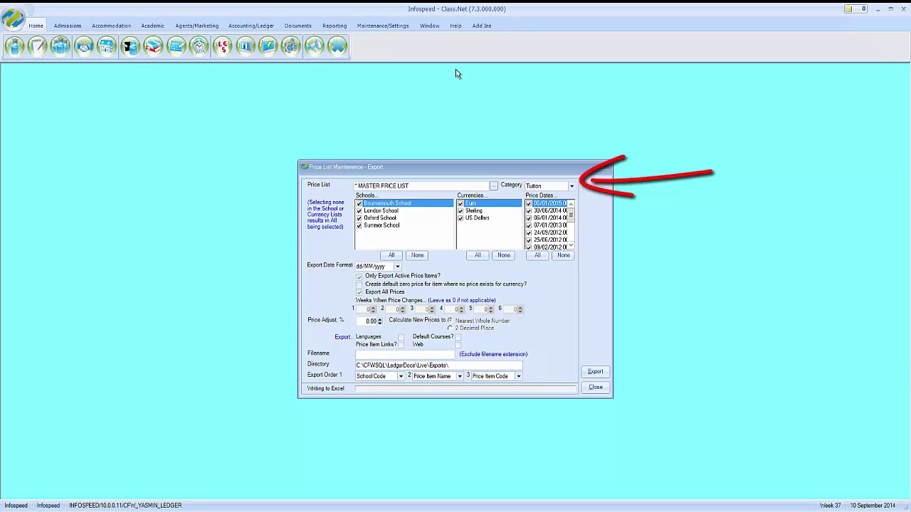
Keep the export category on Tuition, clear all schools and include only Bournemouth School.
{"action": "key", "text": "alt+Down"}
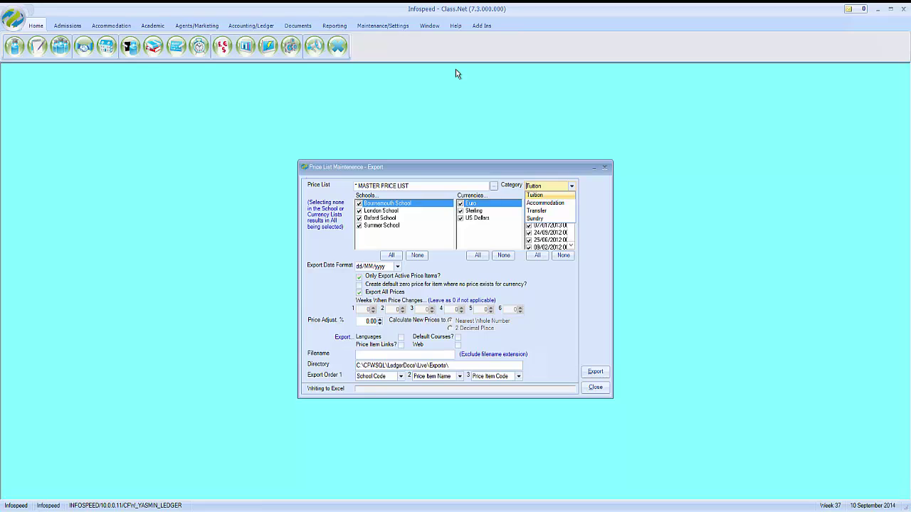
{"action": "key", "text": "Escape"}
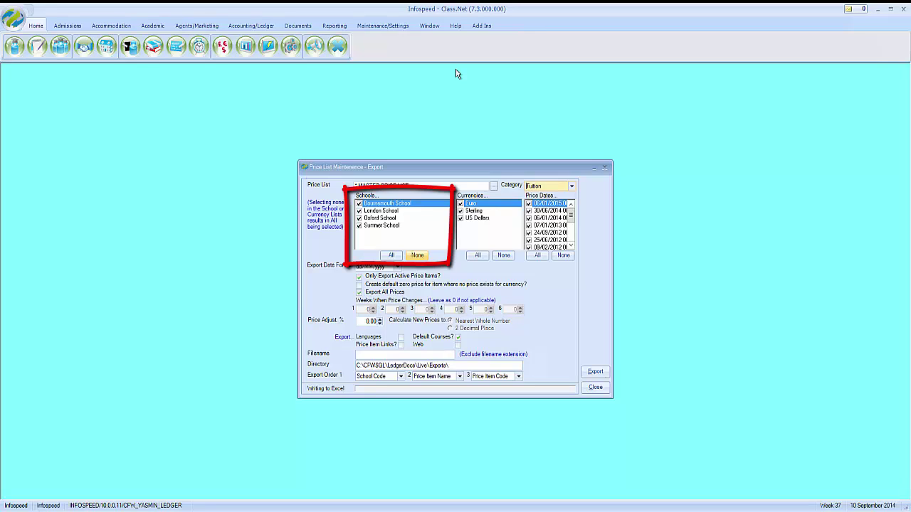
{"action": "key", "text": "space"}
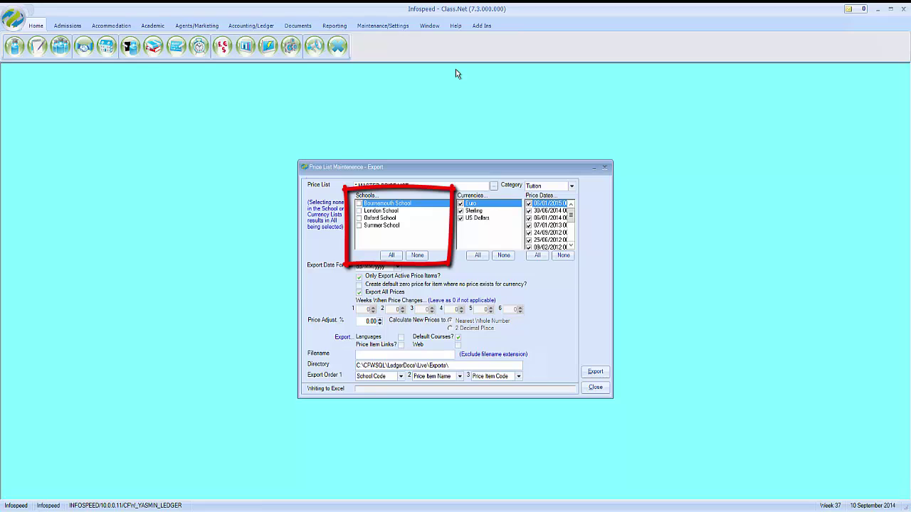
{"action": "key", "text": "space"}
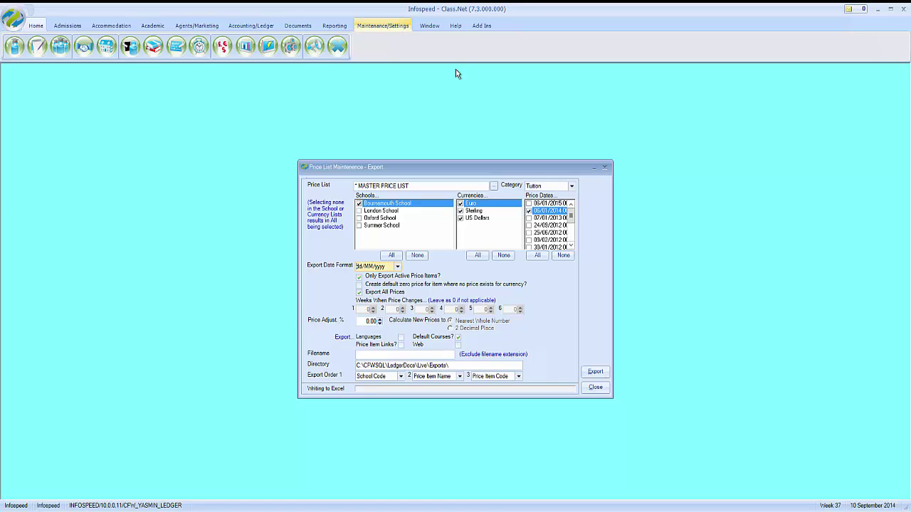
Examine the price breaks dated 06/01/2014 for the GCSE - 5 Subjects item in price list maintenance and return to the export.
{"action": "left_click", "coordinate": [383, 26]}
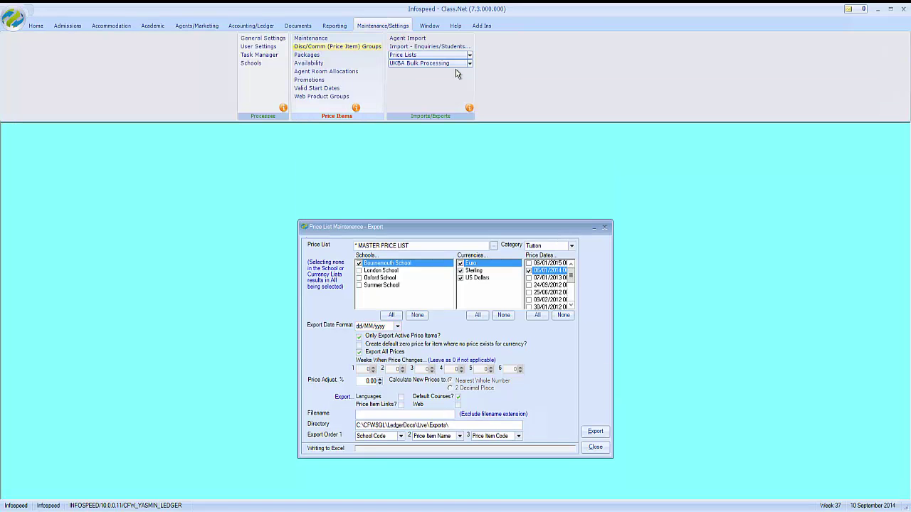
{"action": "left_click", "coordinate": [310, 37]}
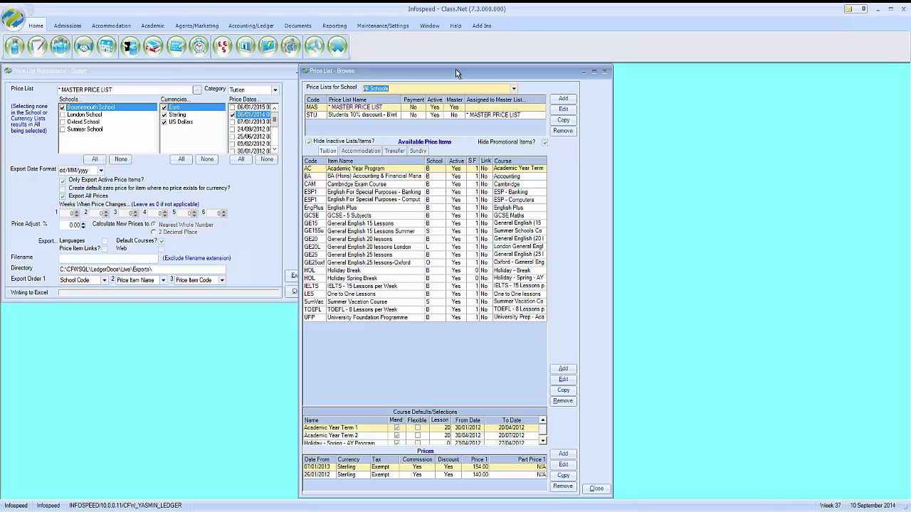
{"action": "left_click", "coordinate": [367, 216]}
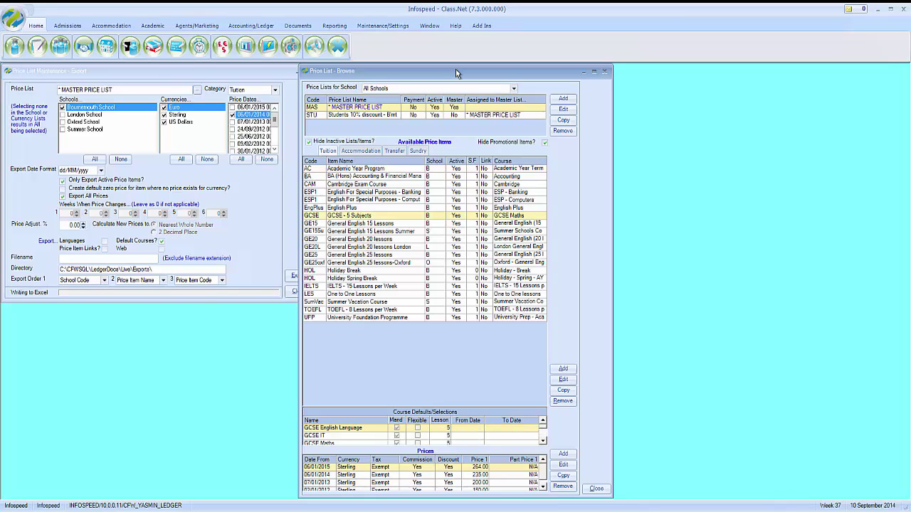
{"action": "double_click", "coordinate": [366, 216]}
{"action": "left_click", "coordinate": [421, 178]}
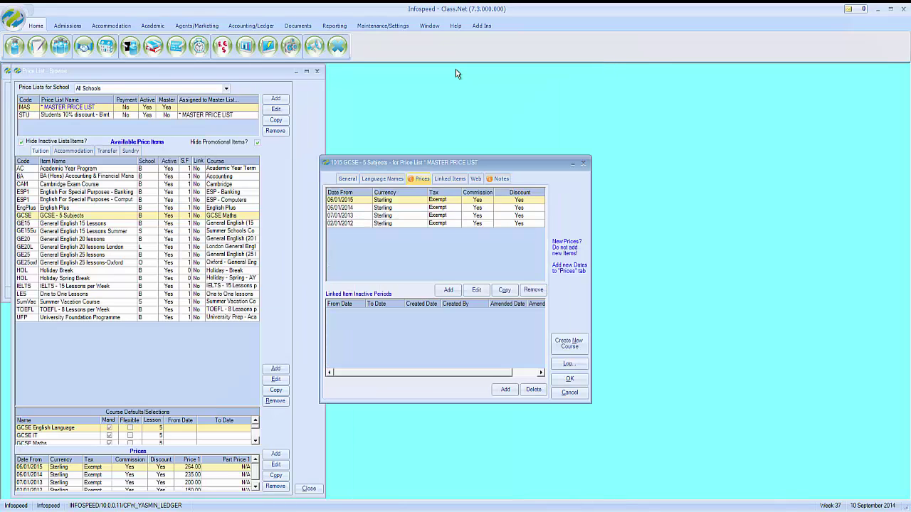
{"action": "left_click", "coordinate": [384, 207]}
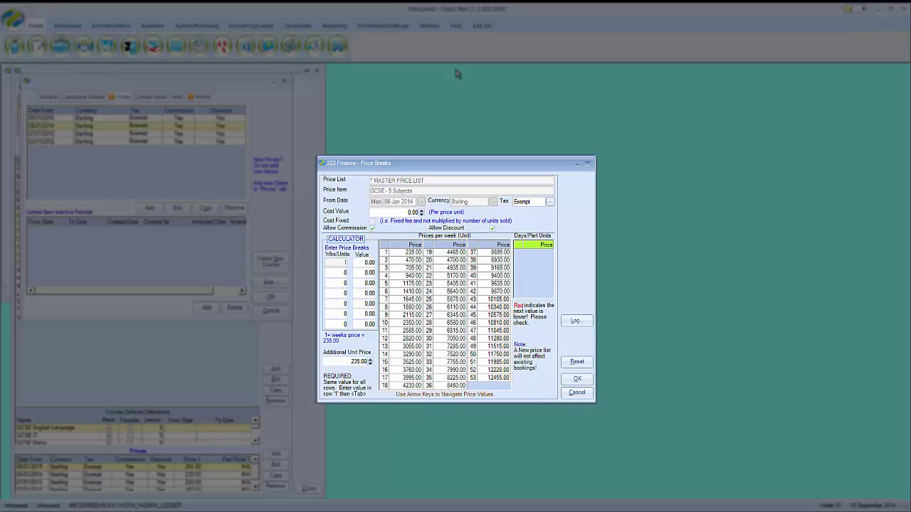
{"action": "key", "text": "Escape"}
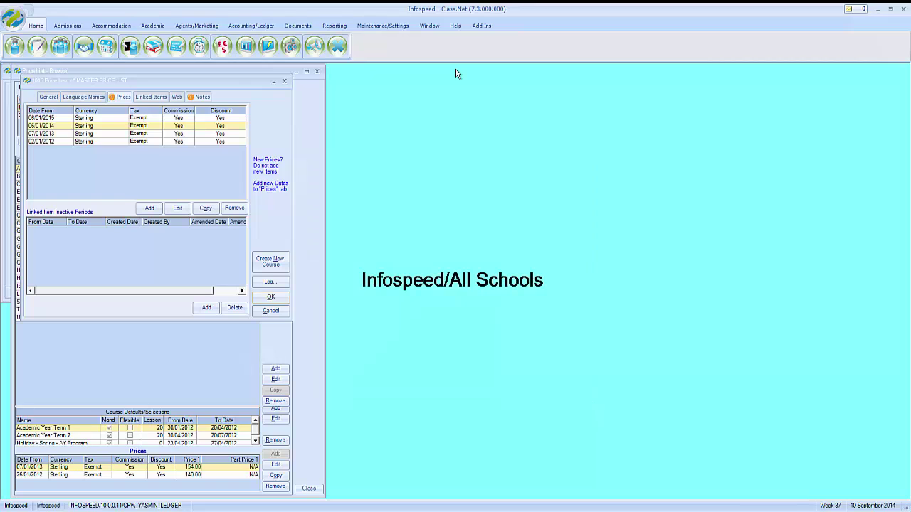
{"action": "key", "text": "Escape"}
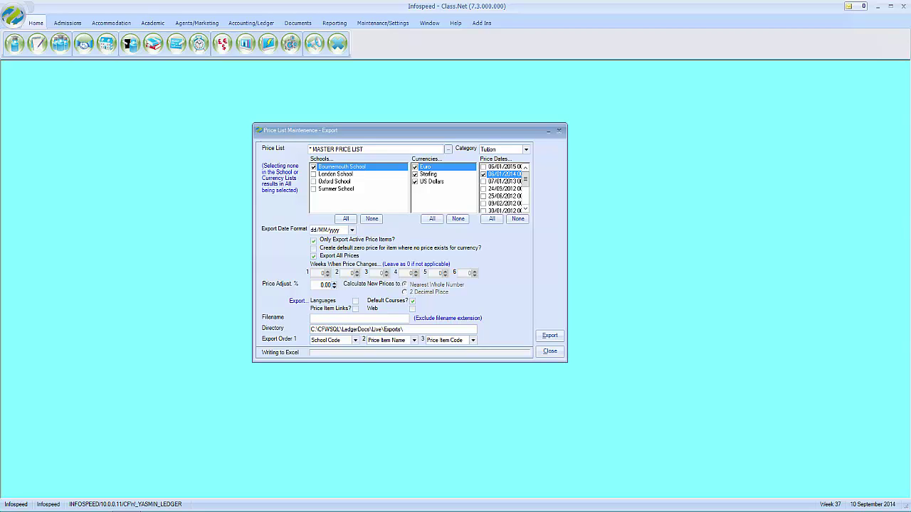
Turn off exporting all prices and set the price change weeks to 8, 16 and 24.
{"action": "left_click", "coordinate": [314, 256]}
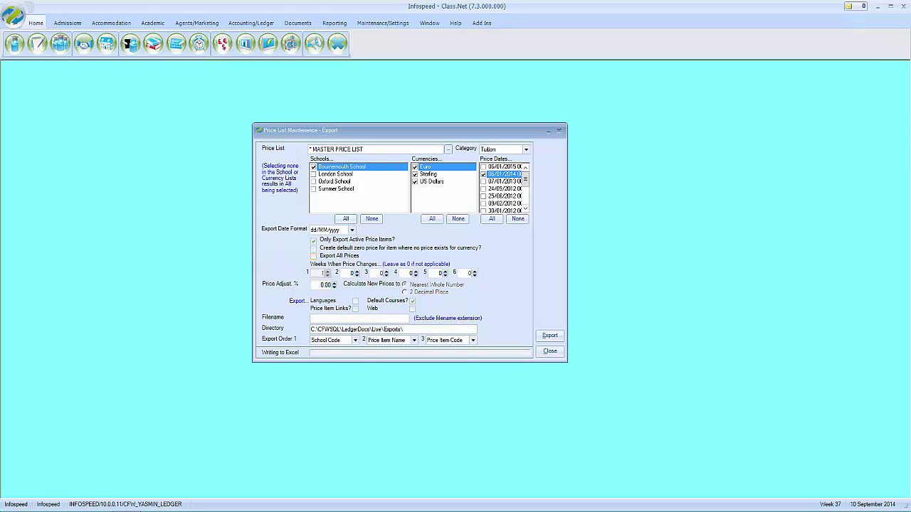
{"action": "left_click", "coordinate": [353, 273]}
{"action": "type", "text": "8"}
{"action": "key", "text": "Tab"}
{"action": "type", "text": "16"}
{"action": "key", "text": "Tab"}
{"action": "type", "text": "24"}
{"action": "left_click", "coordinate": [326, 285]}
Review the language names, linked items, web details and default courses of the GCSE - 5 Subjects price item, then close it.
{"action": "left_click", "coordinate": [399, 24]}
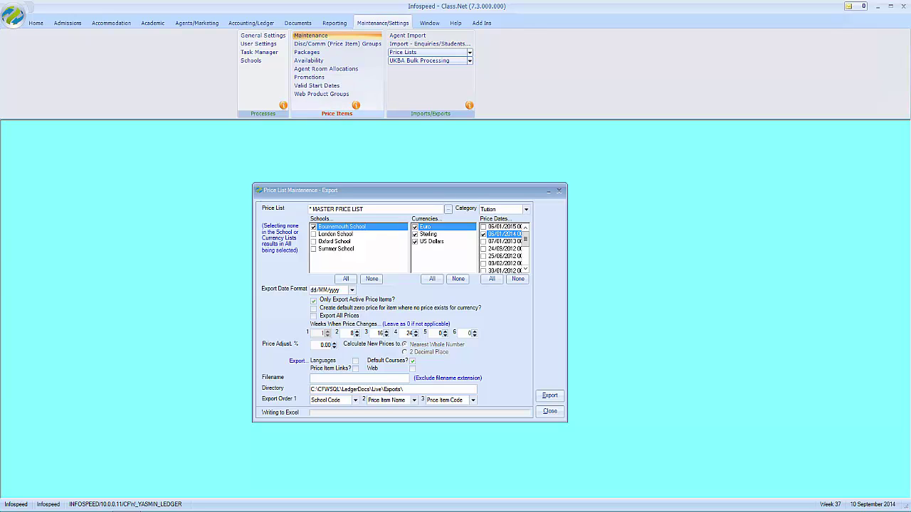
{"action": "left_click", "coordinate": [310, 35]}
{"action": "left_click", "coordinate": [387, 214]}
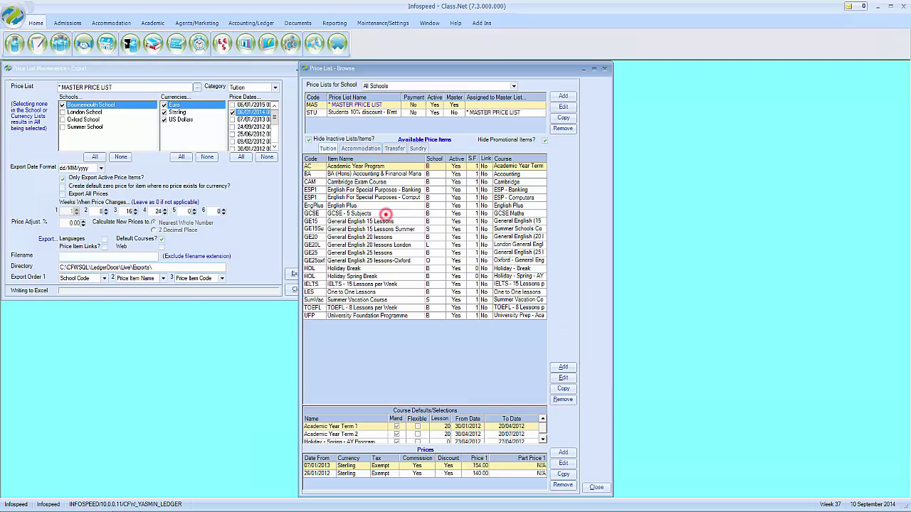
{"action": "left_click", "coordinate": [563, 378]}
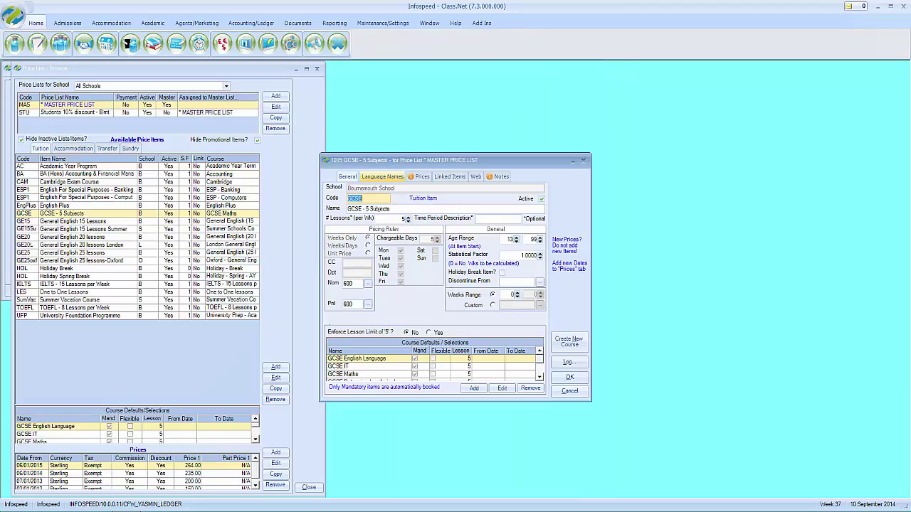
{"action": "left_click", "coordinate": [391, 178]}
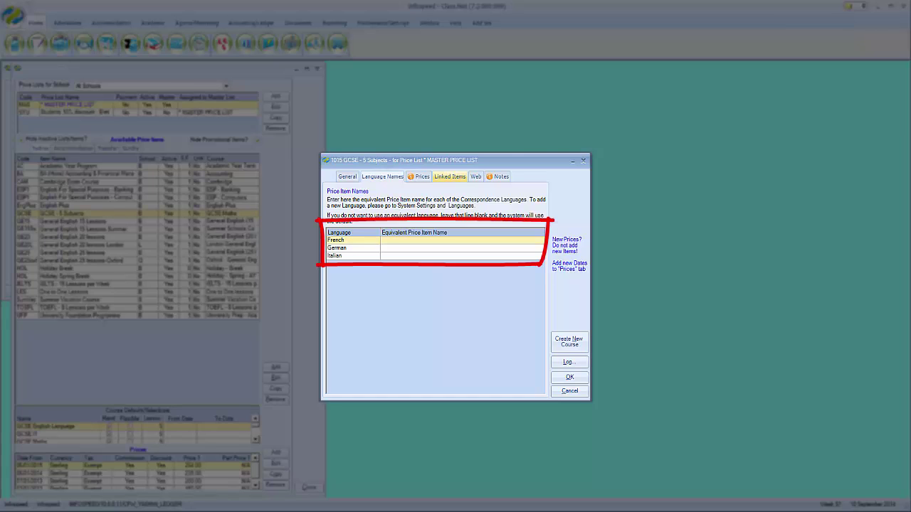
{"action": "left_click", "coordinate": [449, 176]}
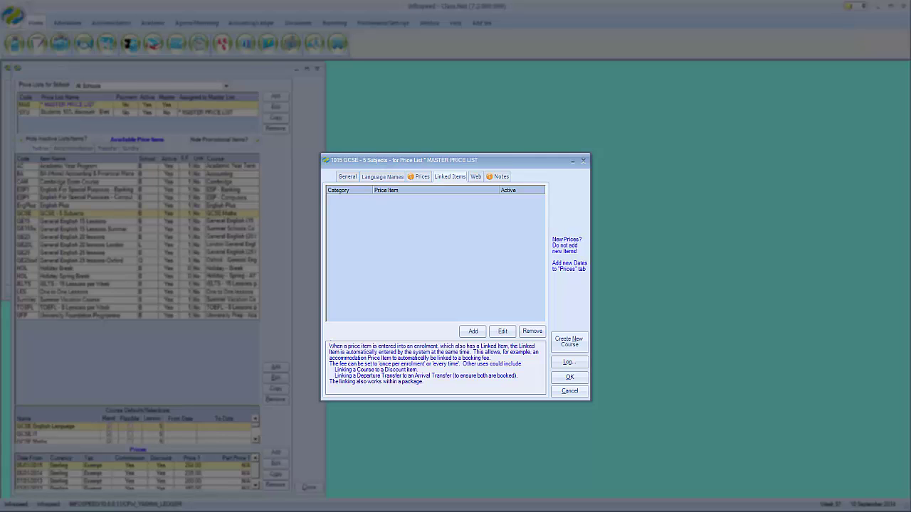
{"action": "left_click", "coordinate": [476, 176]}
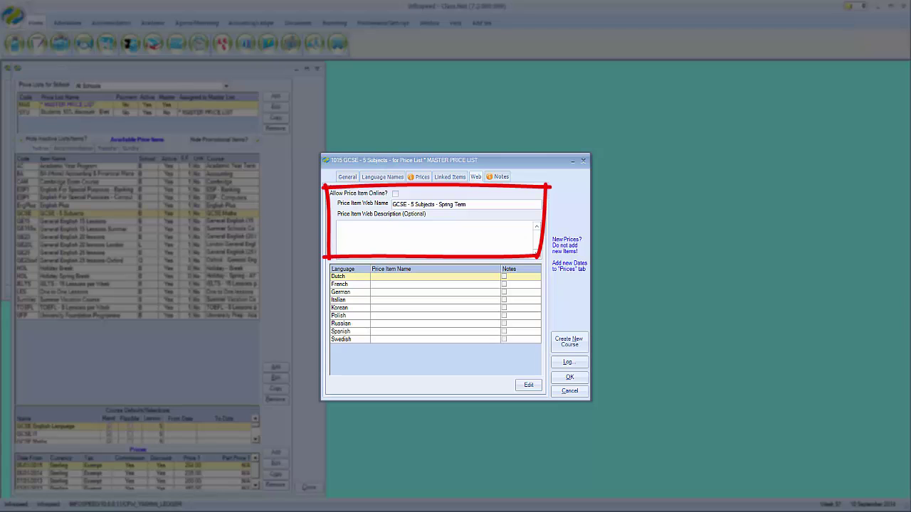
{"action": "left_click", "coordinate": [347, 177]}
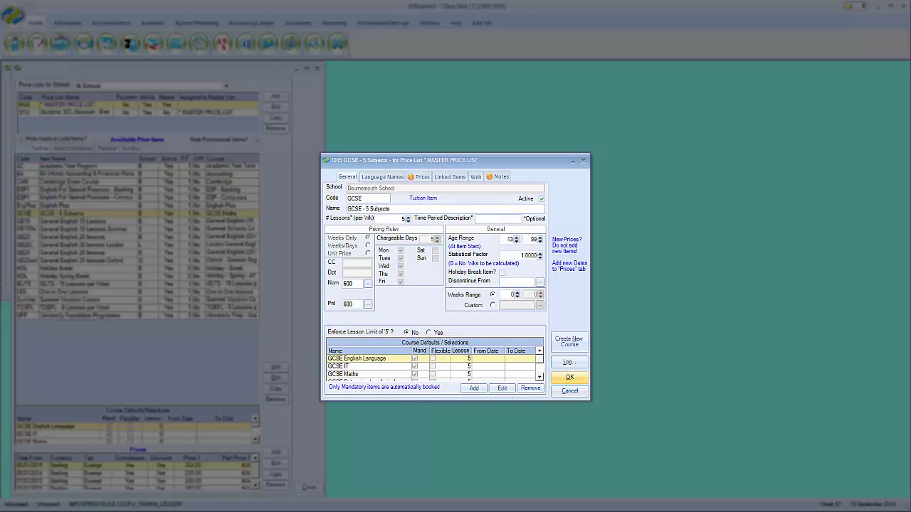
{"action": "left_click", "coordinate": [570, 377]}
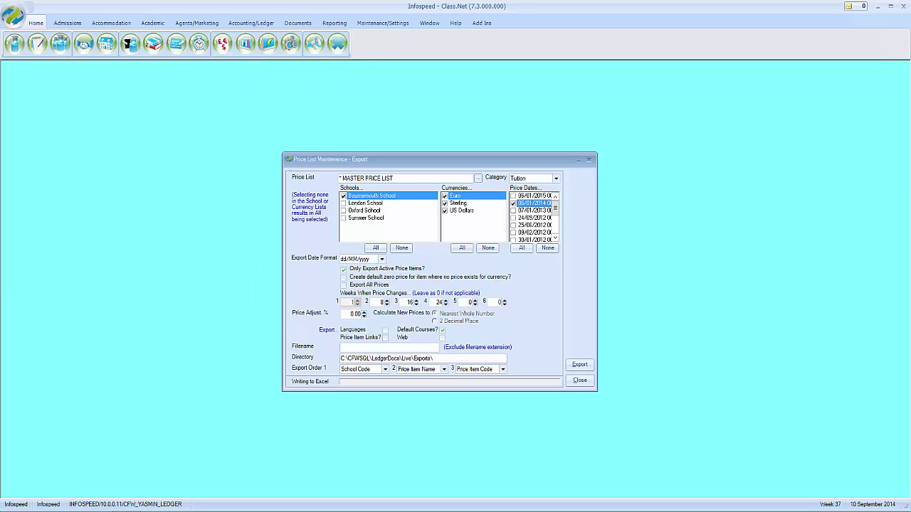
Export the price list with the filename Bournemouth Tuition and examine the weekly price columns in the Excel workbook.
{"action": "left_click", "coordinate": [390, 348]}
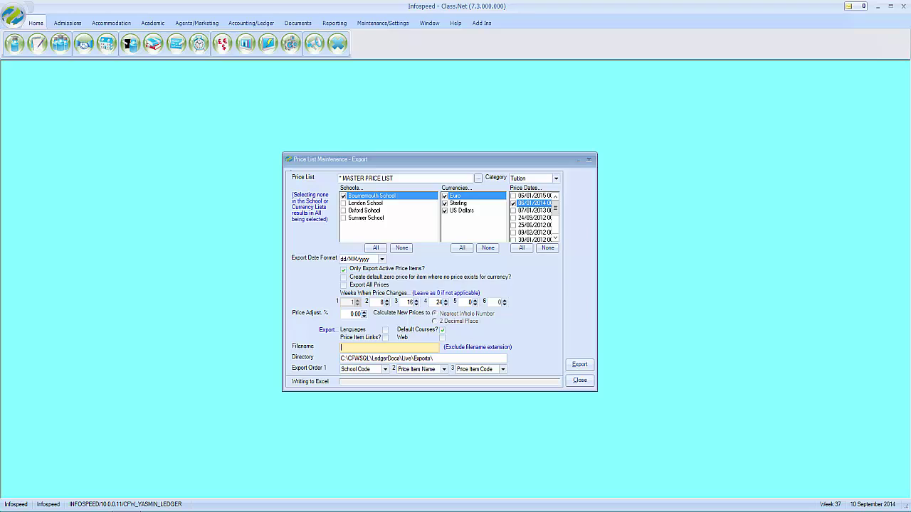
{"action": "type", "text": "Bournemouth Tuition"}
{"action": "left_click", "coordinate": [447, 360]}
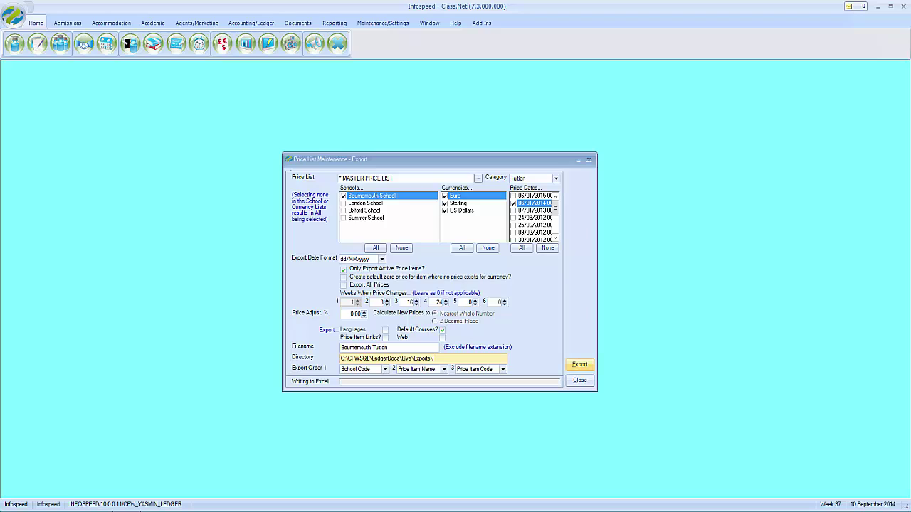
{"action": "left_click", "coordinate": [579, 365]}
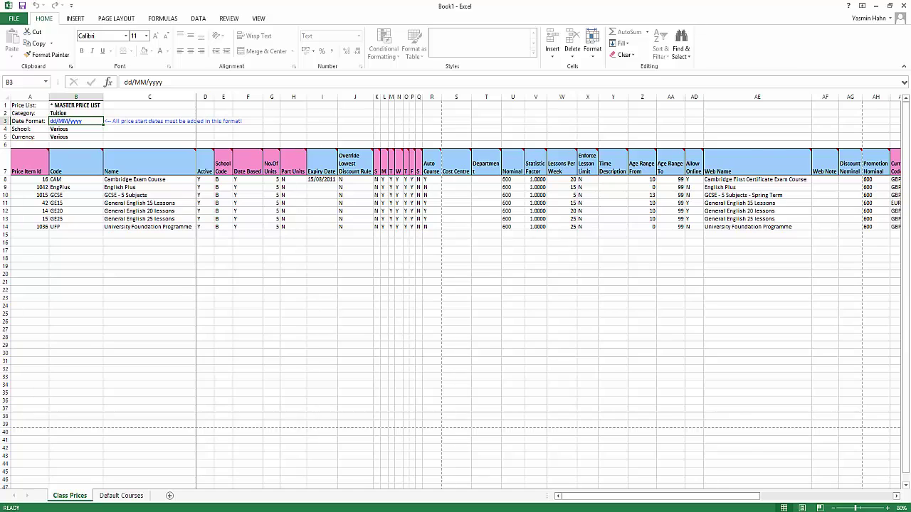
{"action": "scroll", "coordinate": [548, 292], "scroll_direction": "right", "scroll_amount": 5}
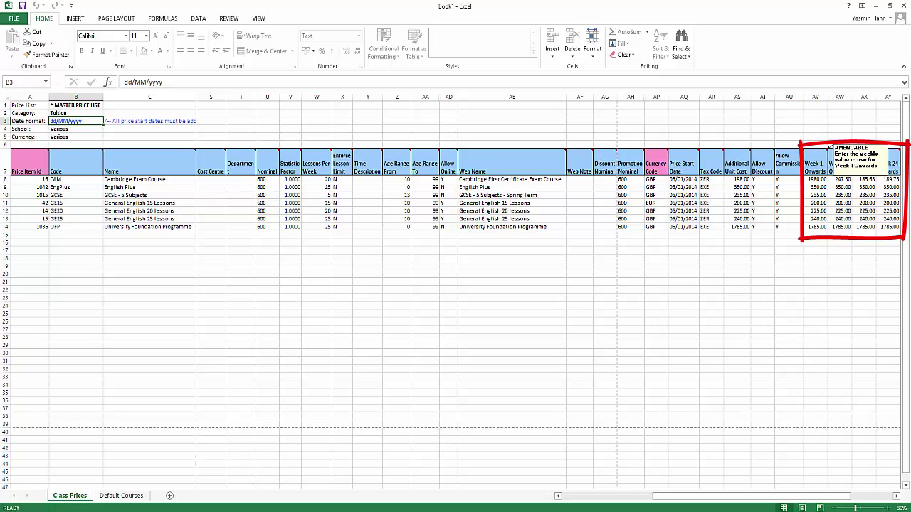
{"action": "mouse_move", "coordinate": [839, 168]}
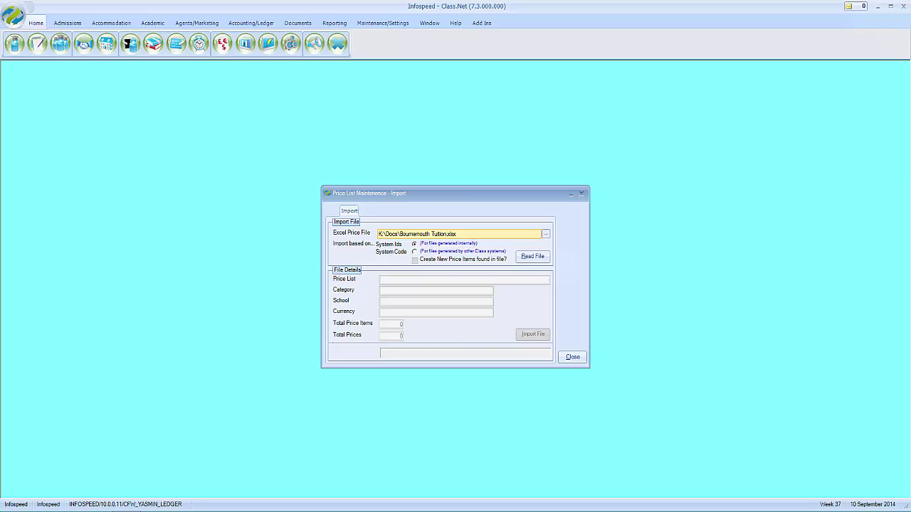
Read K:\Docs\Bournemouth Tuition.xlsx based on System Ids and import it, saving the file details.
{"action": "left_click", "coordinate": [533, 256]}
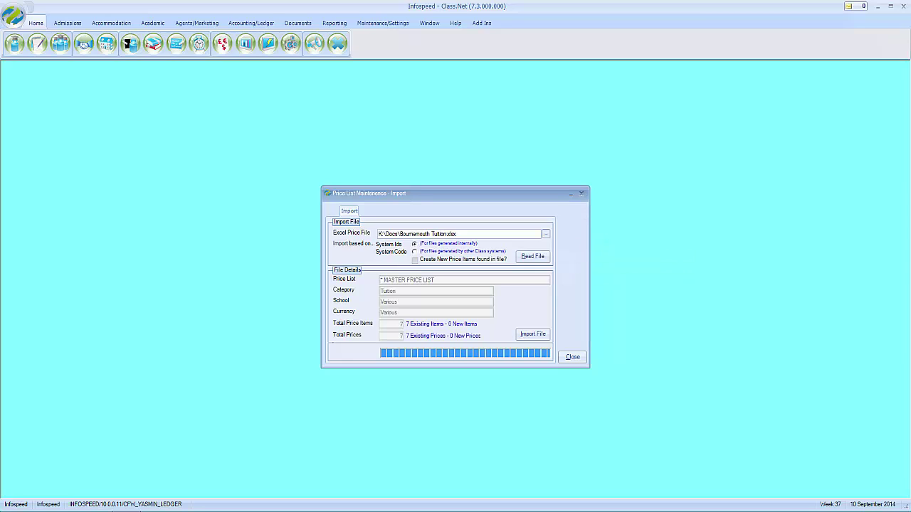
{"action": "left_click", "coordinate": [525, 338]}
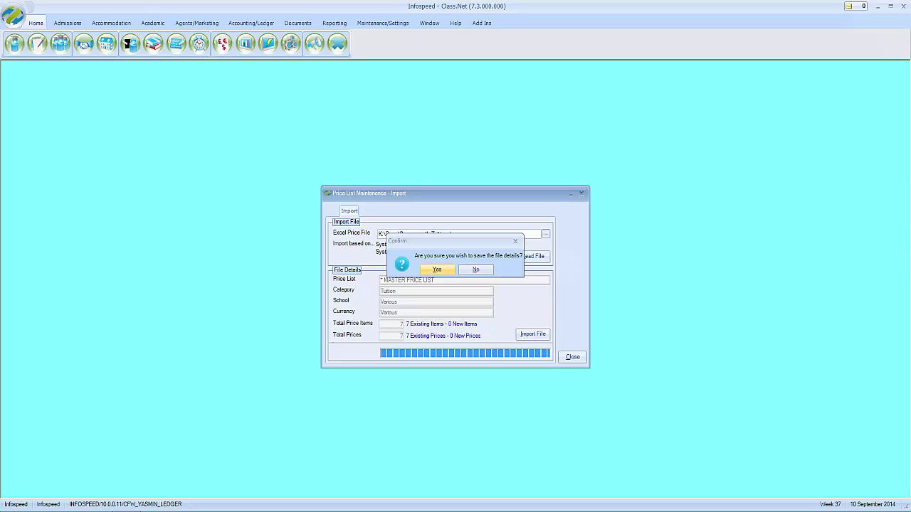
{"action": "left_click", "coordinate": [449, 270]}
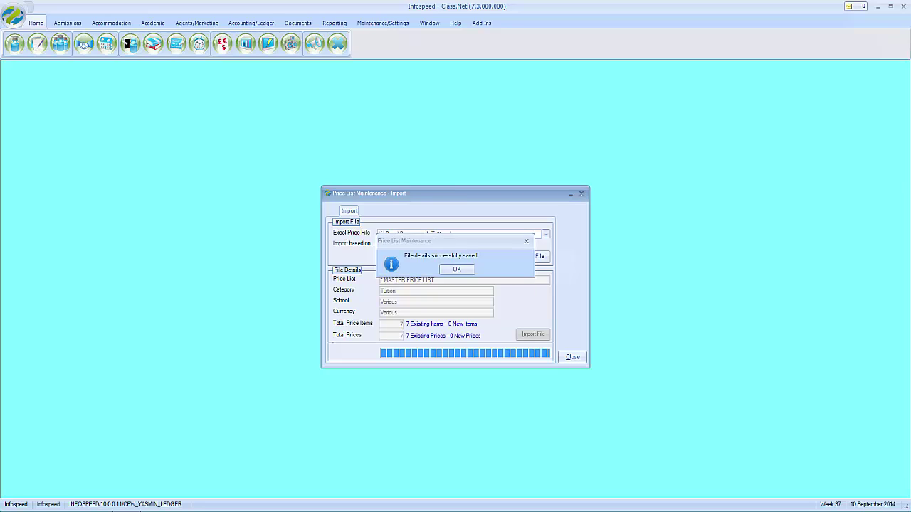